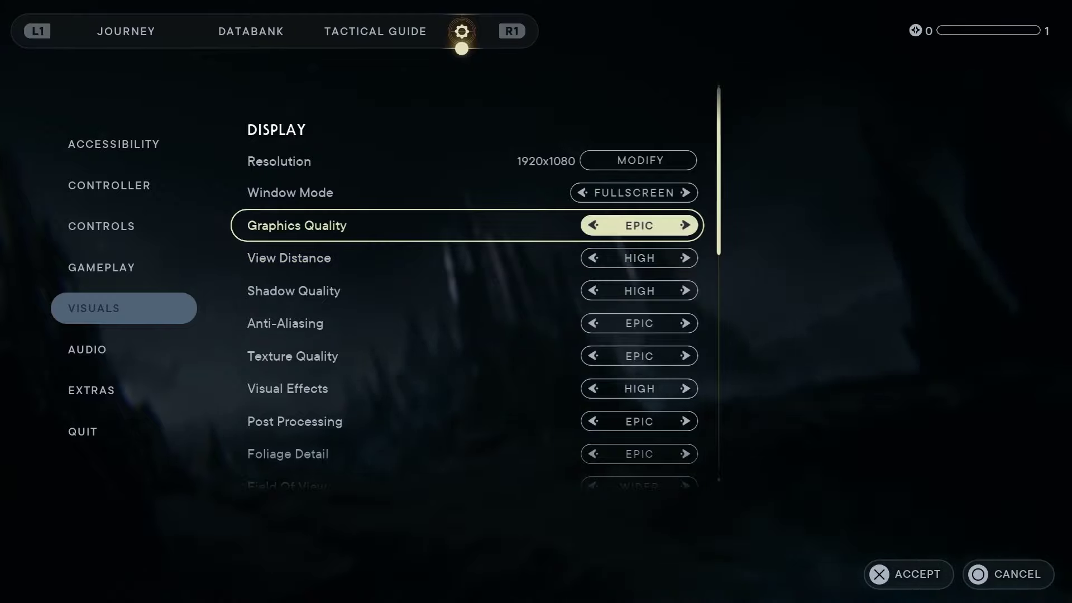
# - In Visuals, move down past Field Of View to the VSync setting
pyautogui.press('Down')
pyautogui.press('Down')
pyautogui.press('Down')
pyautogui.press('Down')
pyautogui.press('Down')
pyautogui.press('Down')
pyautogui.press('Down')
pyautogui.press('Down')
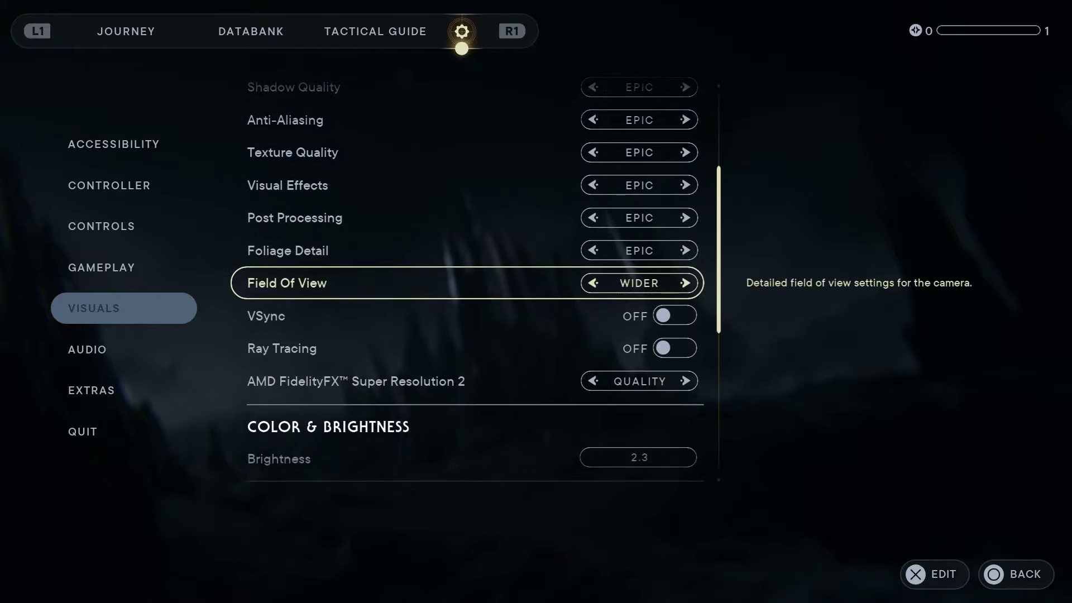
pyautogui.press('Down')
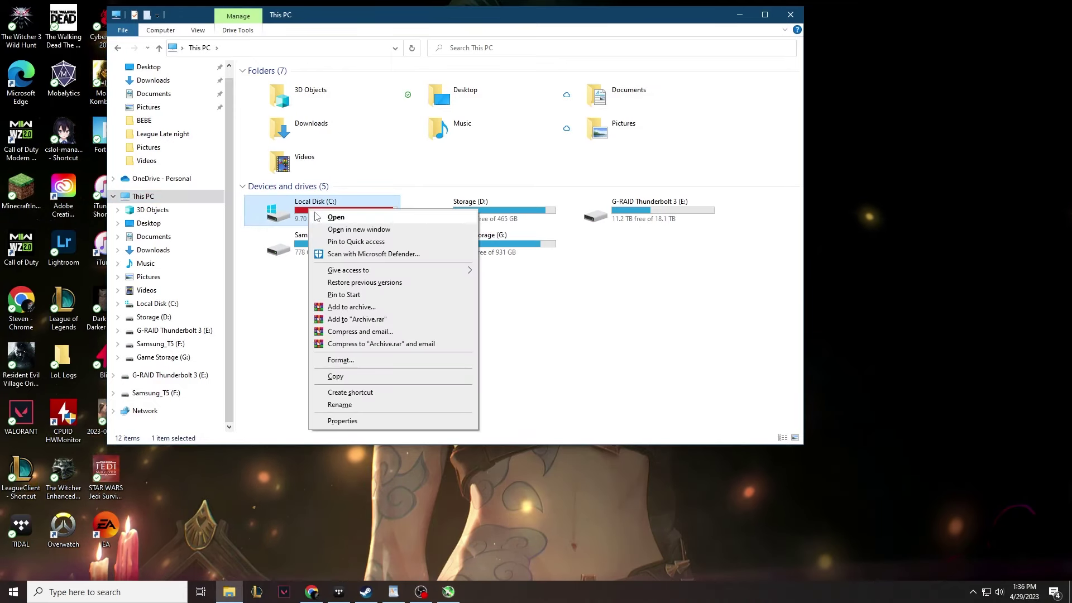
# - Enable 'Show hidden files, folders, and drives' in Folder Options' View tab and apply it
pyautogui.click(130, 33)
pyautogui.click(164, 102)
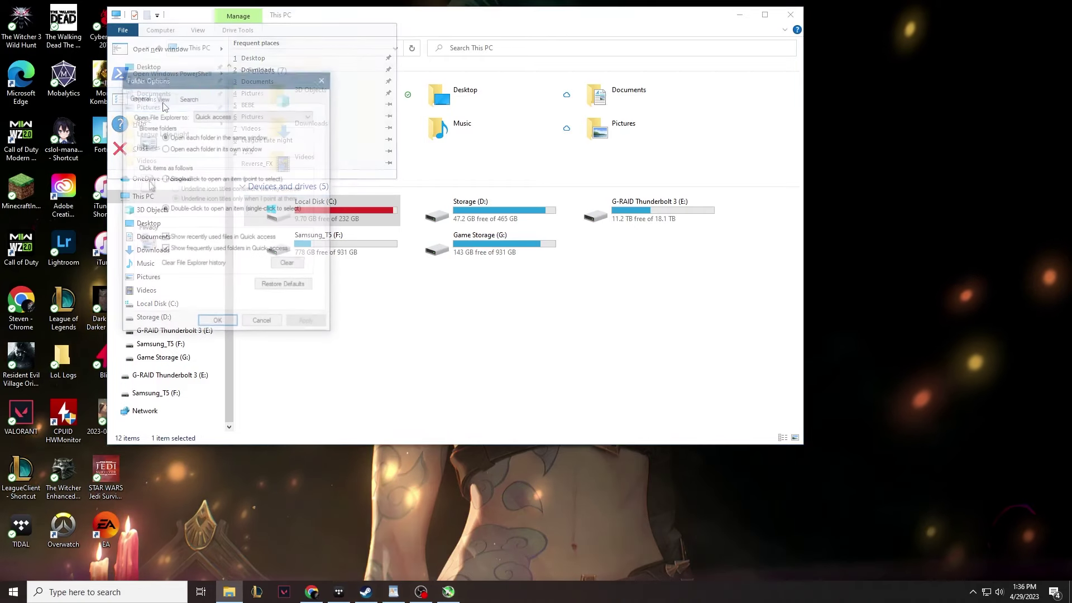
pyautogui.click(162, 97)
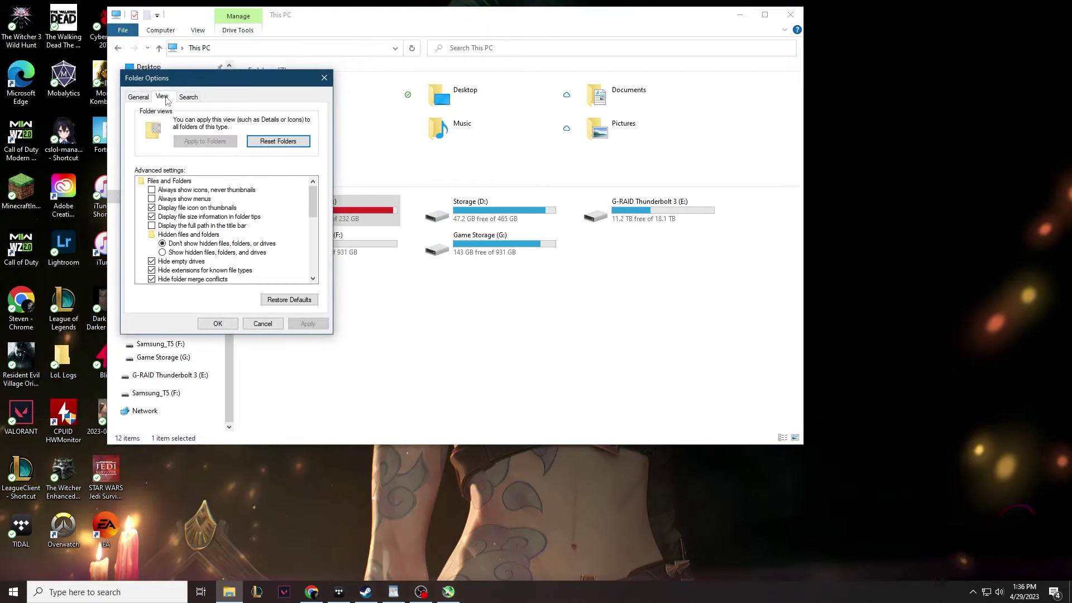
pyautogui.click(164, 252)
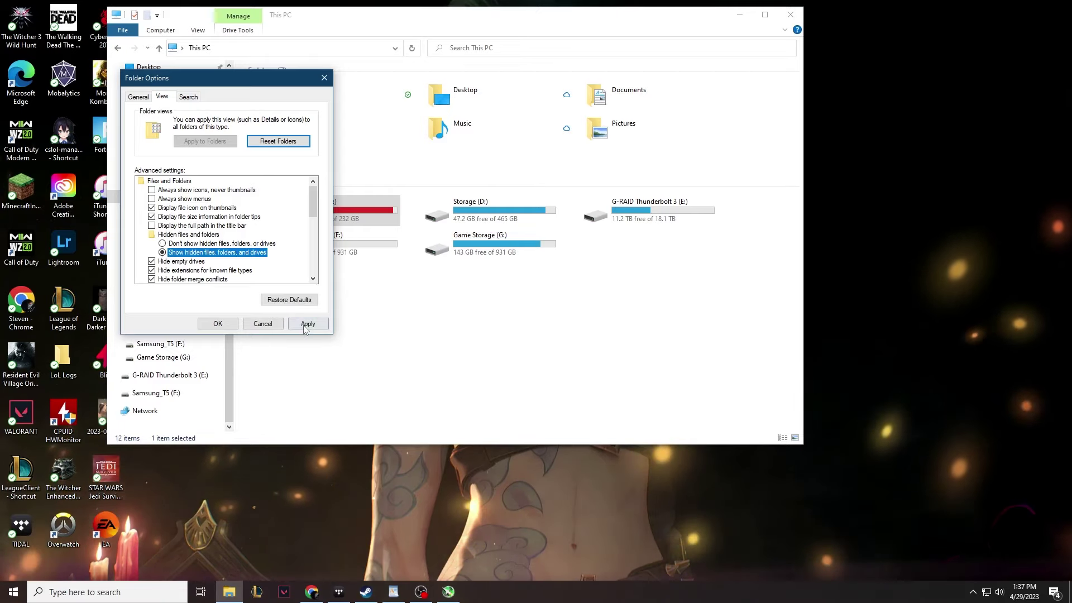
pyautogui.click(307, 324)
pyautogui.click(226, 324)
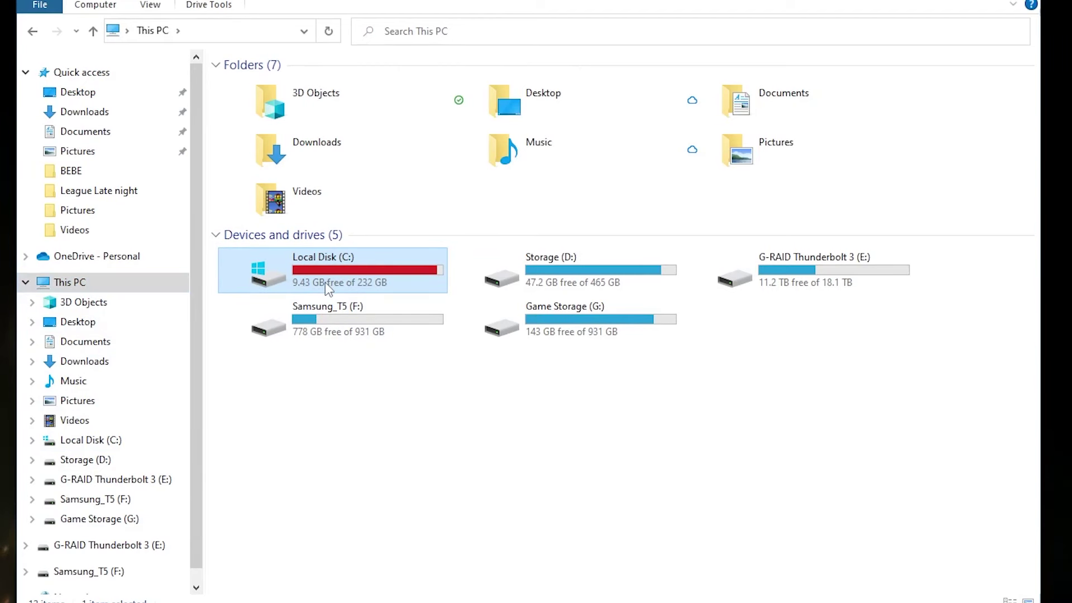
# - Navigate from Local Disk (C:) through Users, the profile and AppData into Local
pyautogui.doubleClick(326, 284)
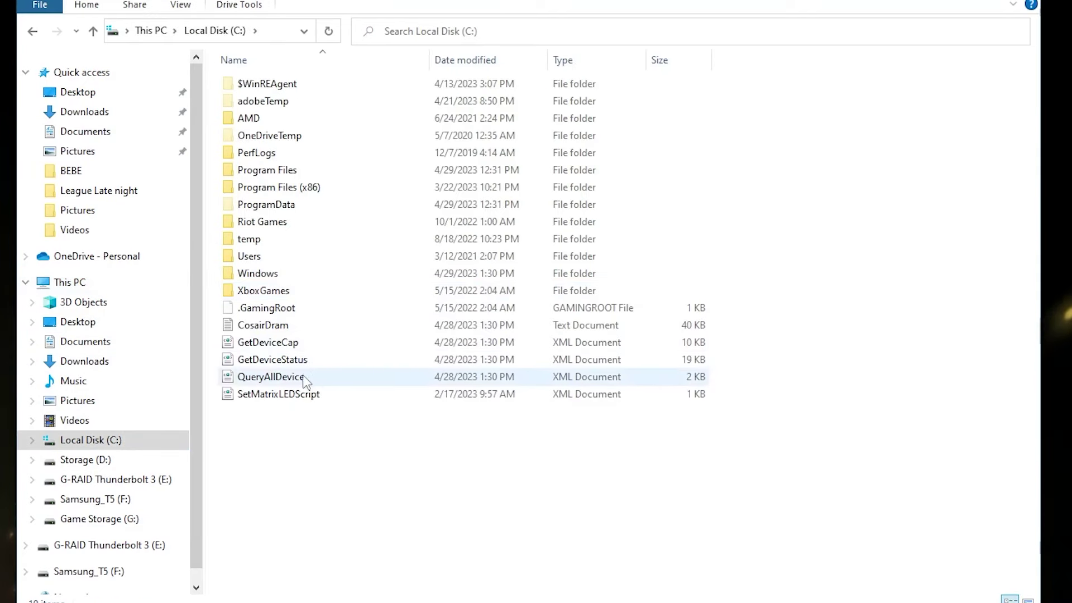
pyautogui.doubleClick(265, 254)
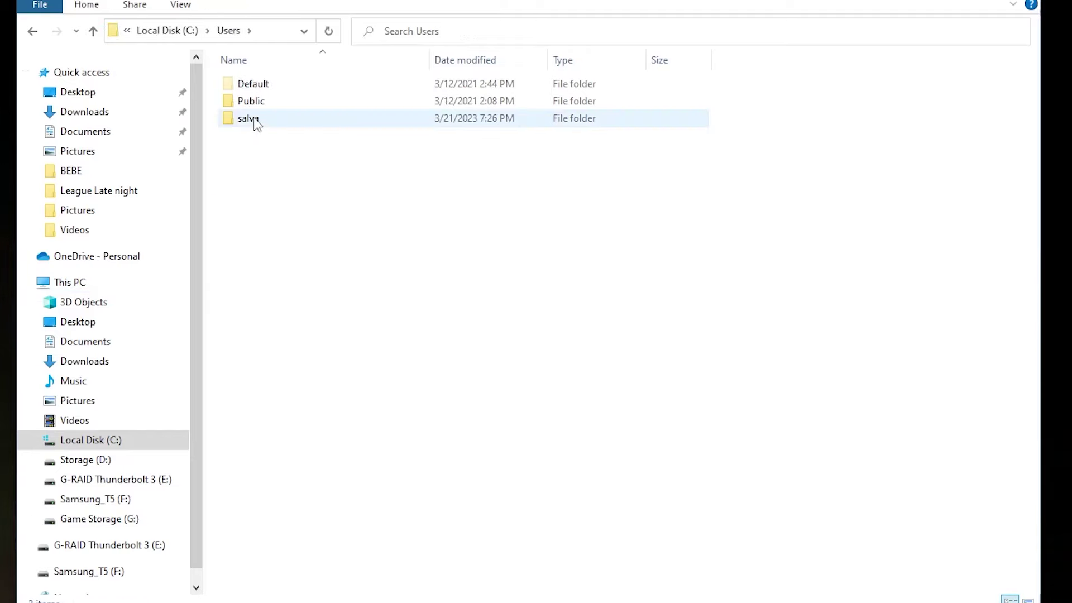
pyautogui.doubleClick(248, 118)
pyautogui.doubleClick(278, 193)
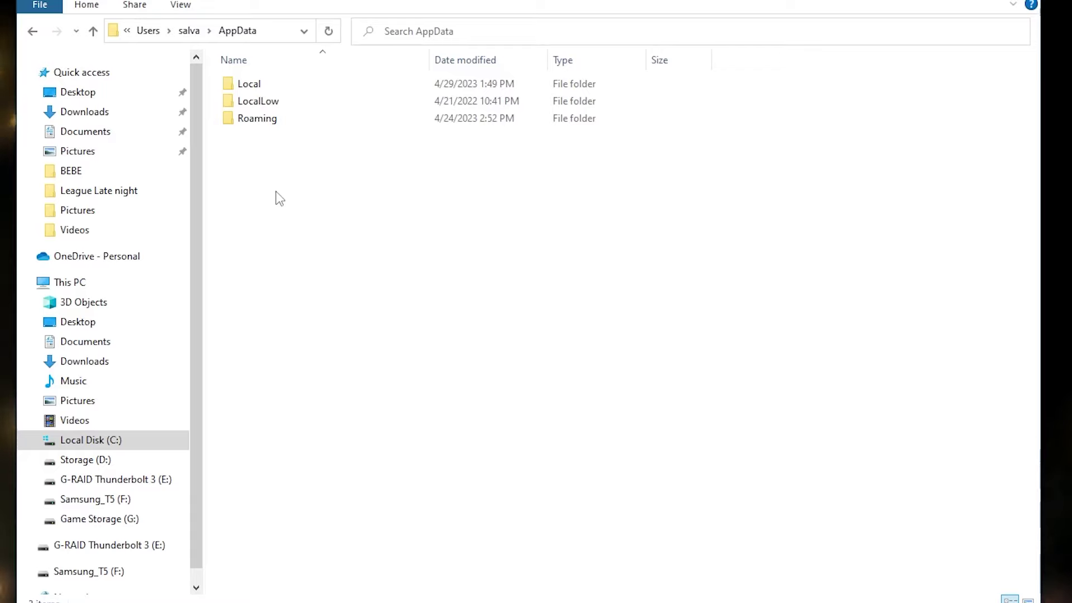
pyautogui.doubleClick(267, 90)
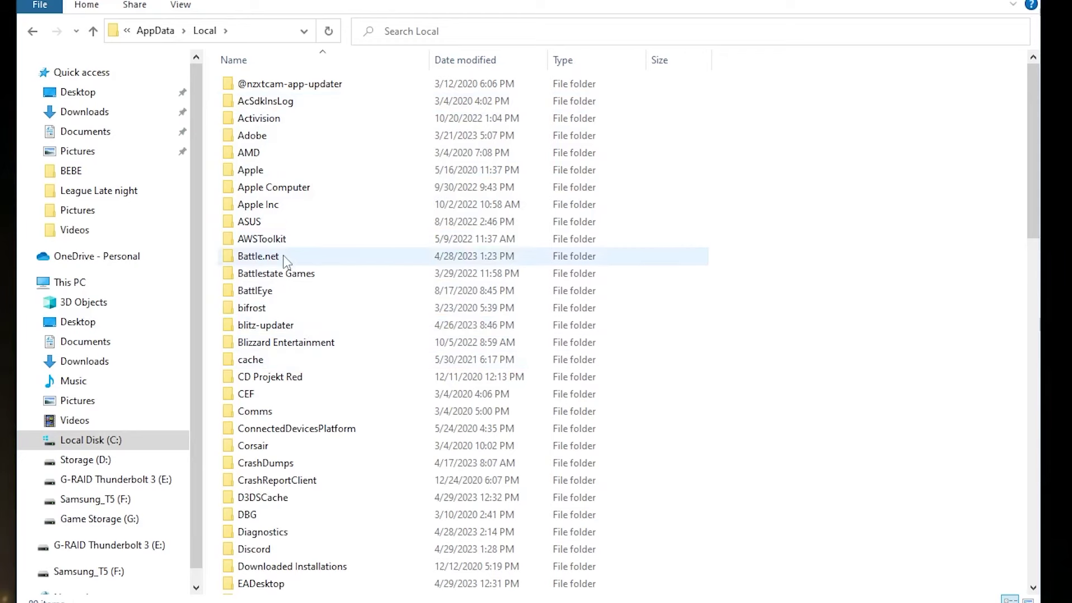
# - Scroll down the Local folder list and open the SwGame folder
pyautogui.scroll(-9, 287, 357)
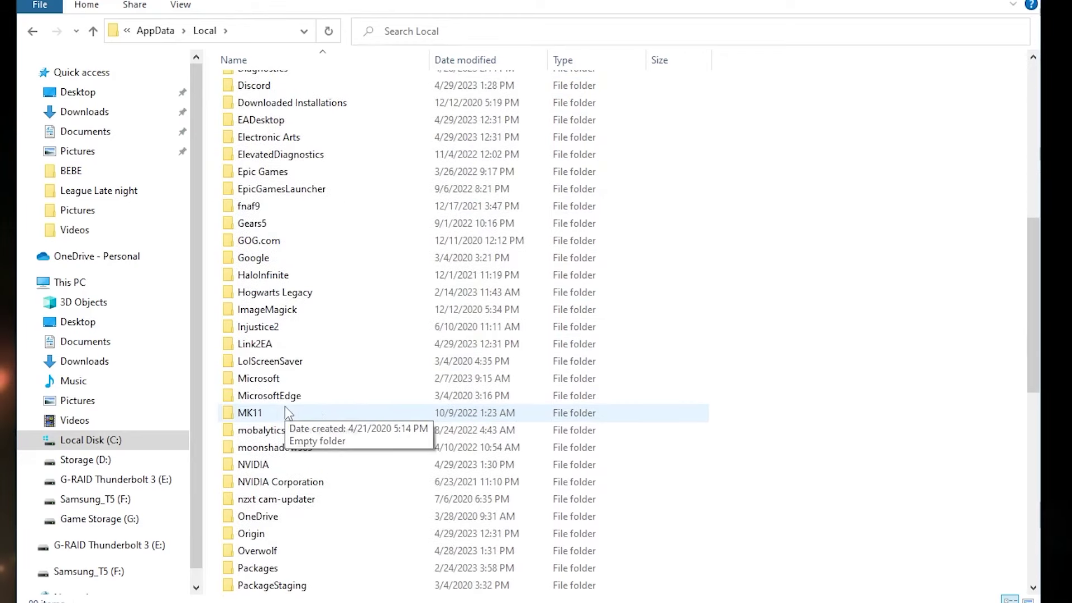
pyautogui.scroll(-7, 288, 413)
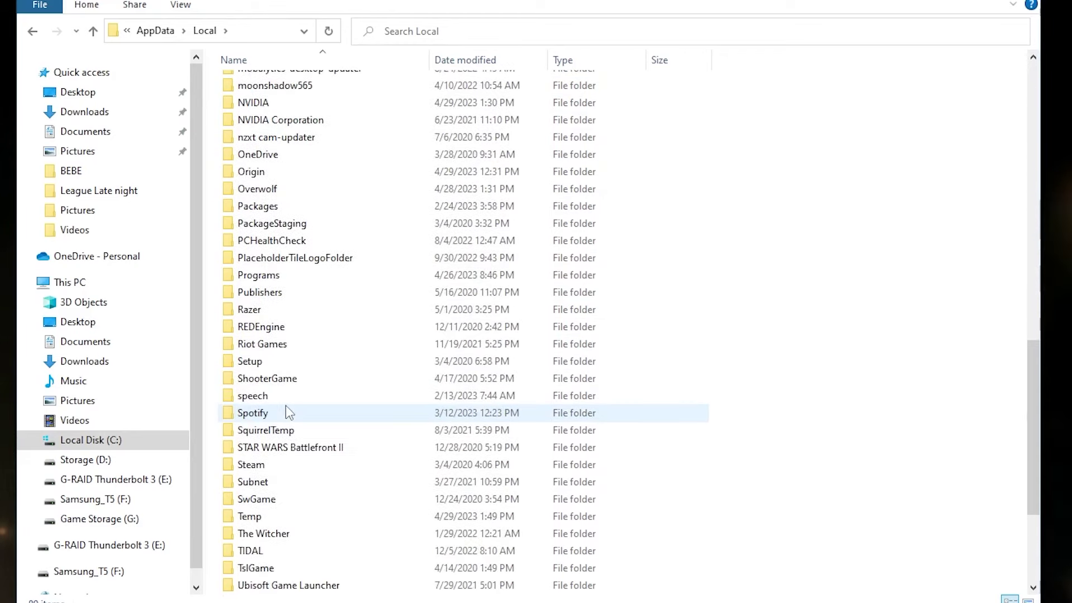
pyautogui.scroll(-1, 288, 469)
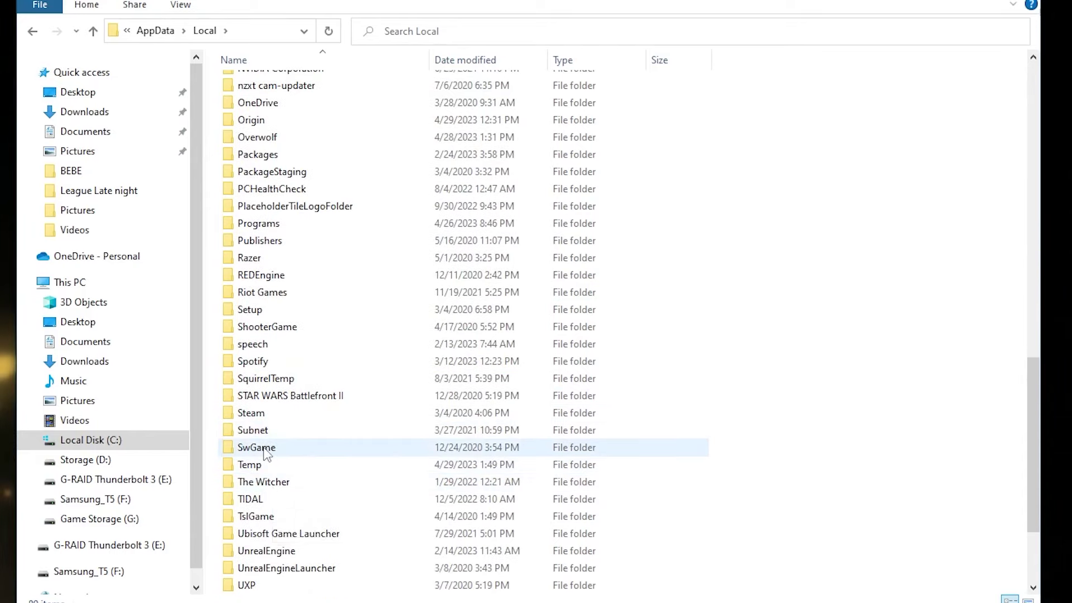
pyautogui.doubleClick(265, 453)
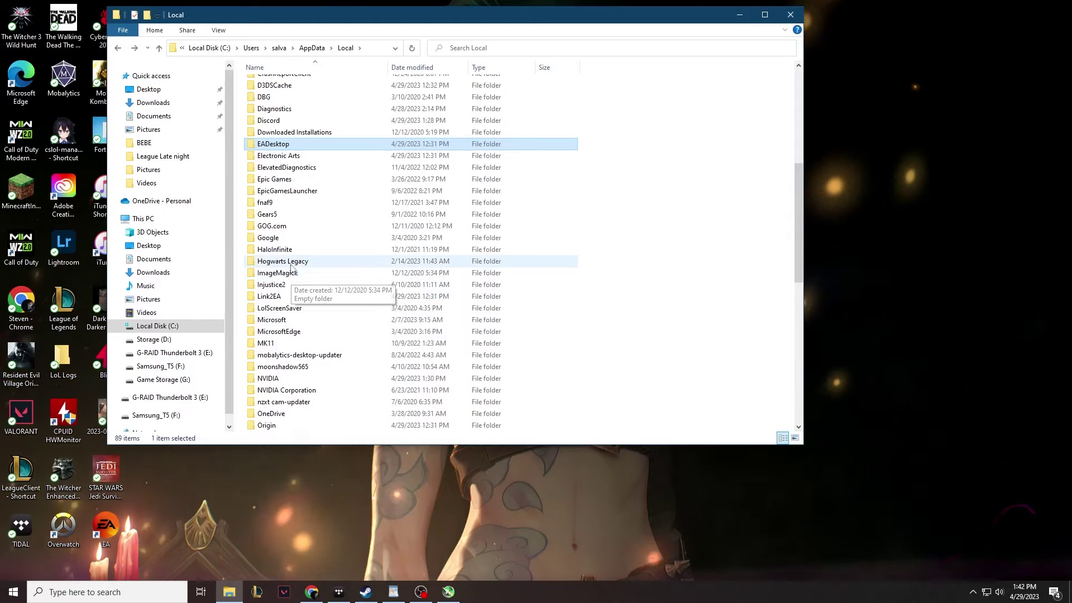
# - Scroll through the folder list, selecting STAR WARS Battlefront II and nearby folders
pyautogui.scroll(-6, 301, 330)
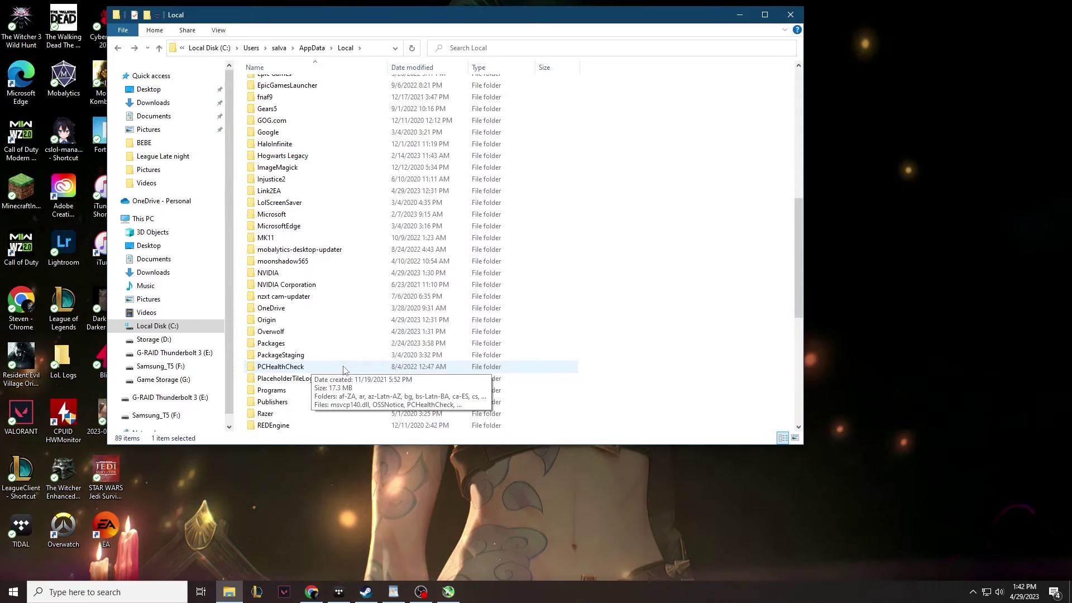
pyautogui.click(293, 402)
pyautogui.scroll(-3, 296, 380)
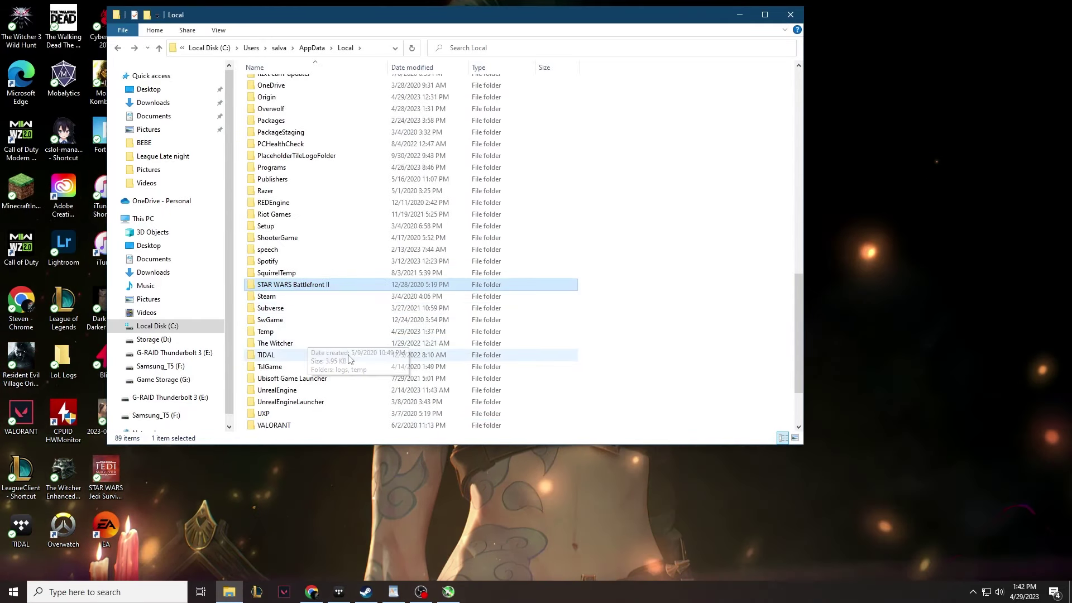
pyautogui.scroll(-3, 295, 384)
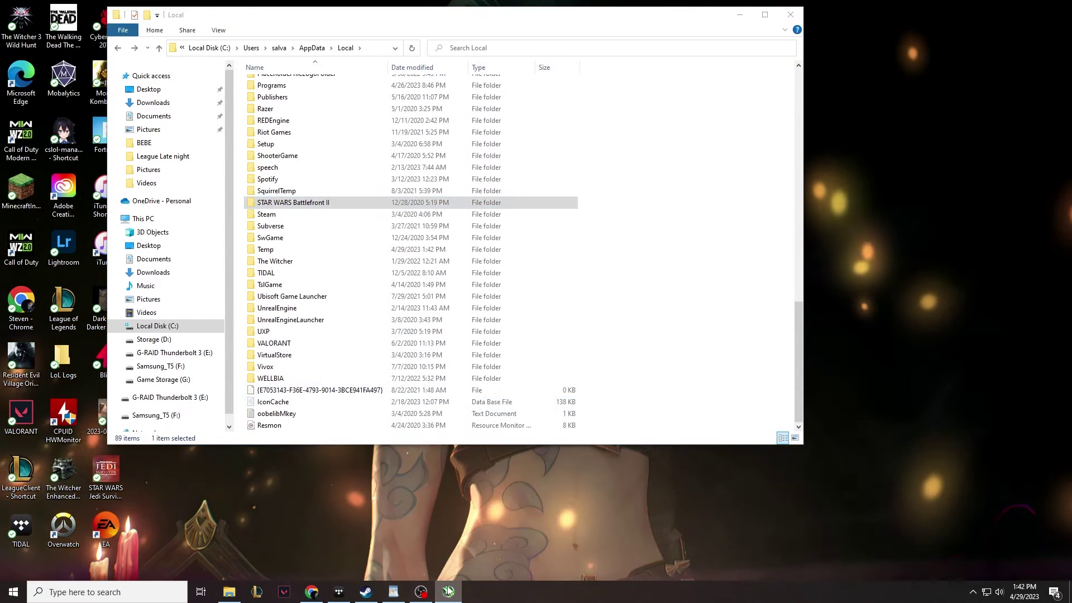
pyautogui.scroll(13, 328, 359)
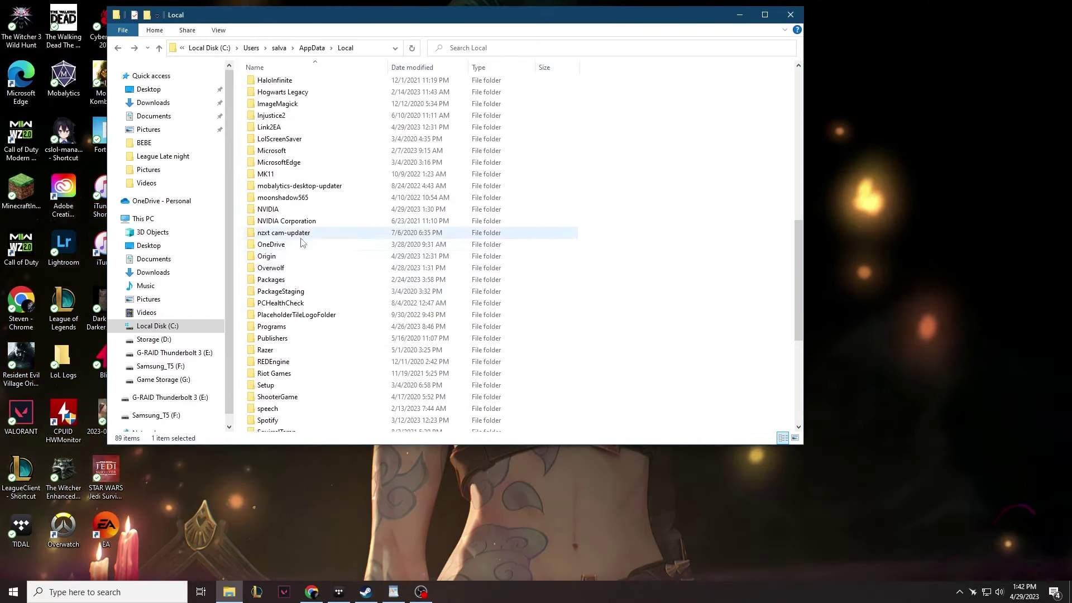
pyautogui.scroll(5, 291, 209)
pyautogui.click(296, 196)
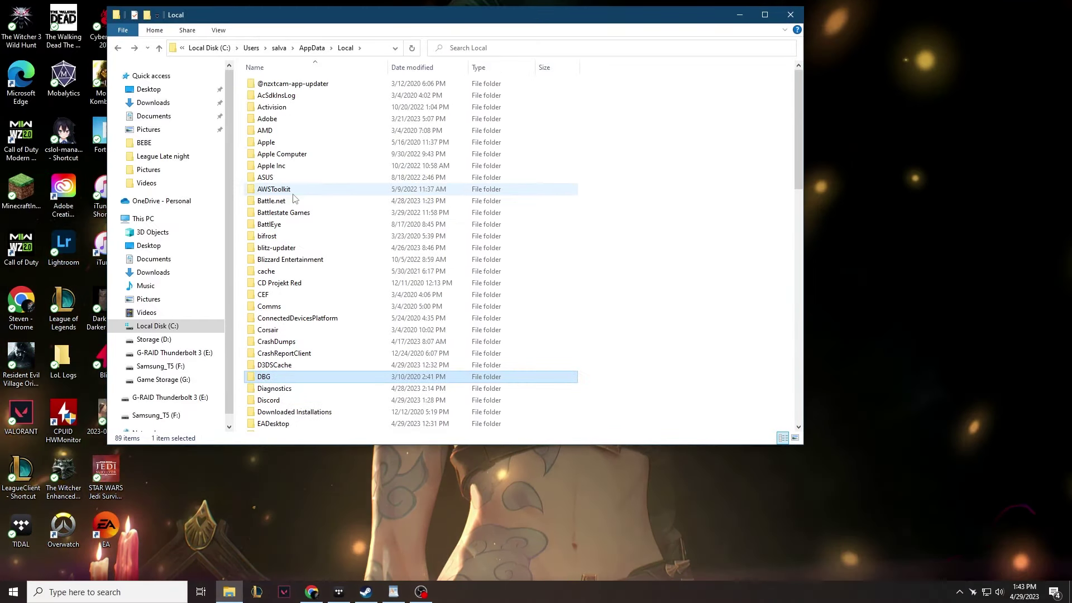
pyautogui.scroll(-5, 296, 224)
pyautogui.scroll(7, 296, 266)
pyautogui.scroll(-9, 296, 251)
pyautogui.click(290, 214)
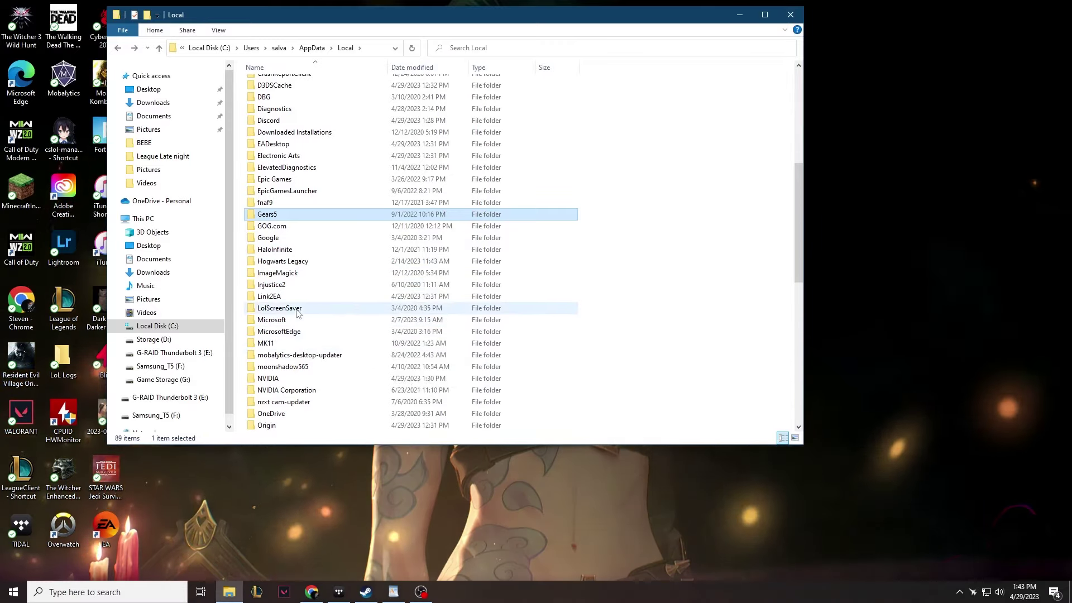
# - Browse Jedi Survivor's installed files from its Steam Properties Local Files page
pyautogui.scroll(-4, 314, 377)
pyautogui.doubleClick(316, 374)
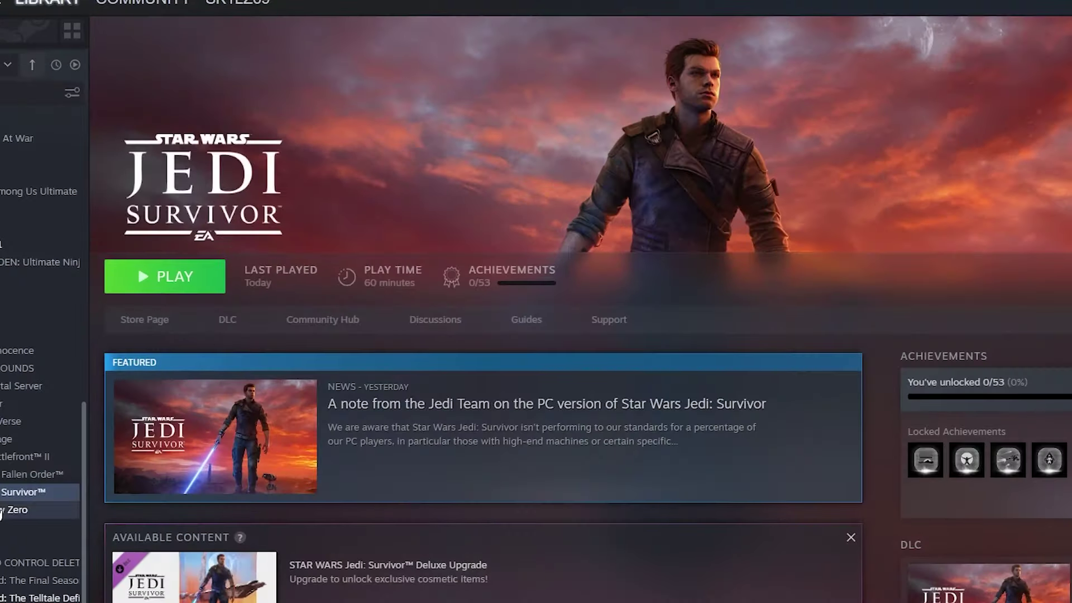
pyautogui.click(1, 515)
pyautogui.click(368, 274)
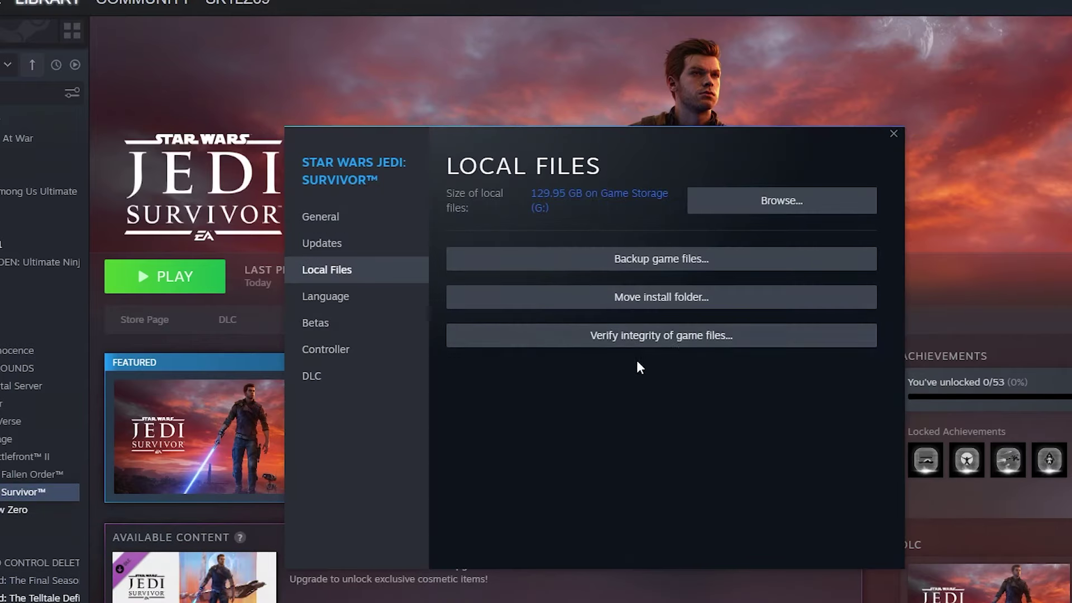
pyautogui.click(721, 209)
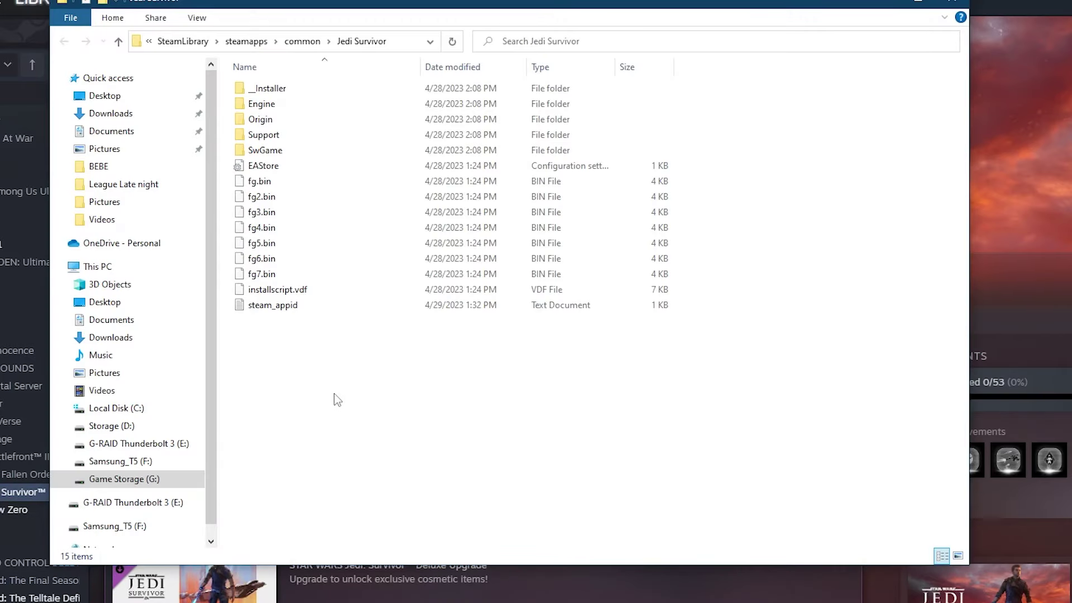
# - Go back to C:\Users\profile\AppData\Local and scroll down to the SwGame folder
pyautogui.click(97, 267)
pyautogui.doubleClick(359, 247)
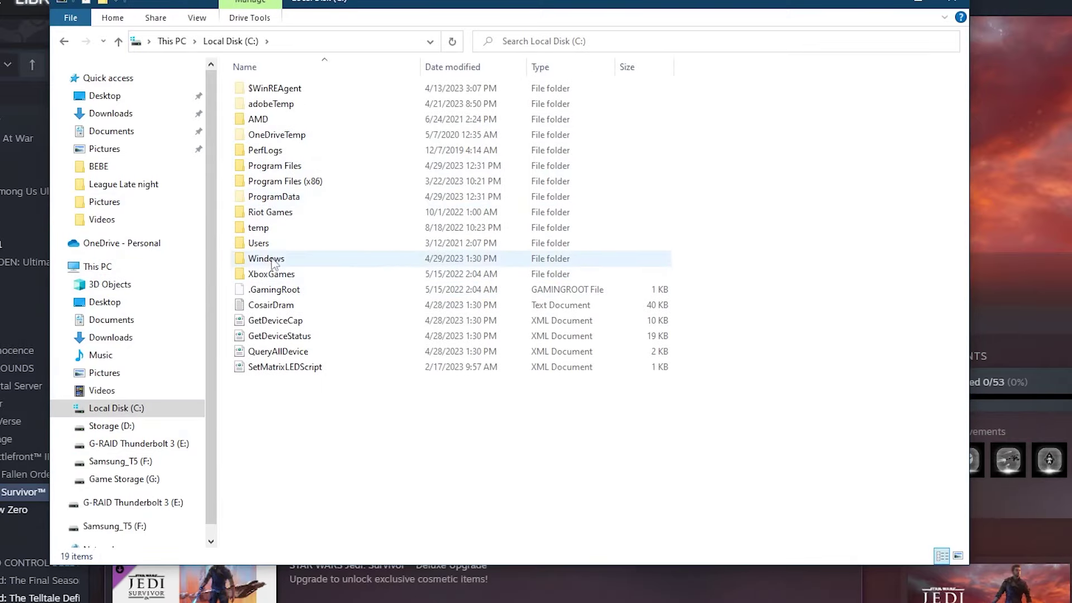
pyautogui.doubleClick(263, 240)
pyautogui.doubleClick(261, 104)
pyautogui.doubleClick(268, 247)
pyautogui.doubleClick(258, 88)
pyautogui.scroll(-9, 299, 405)
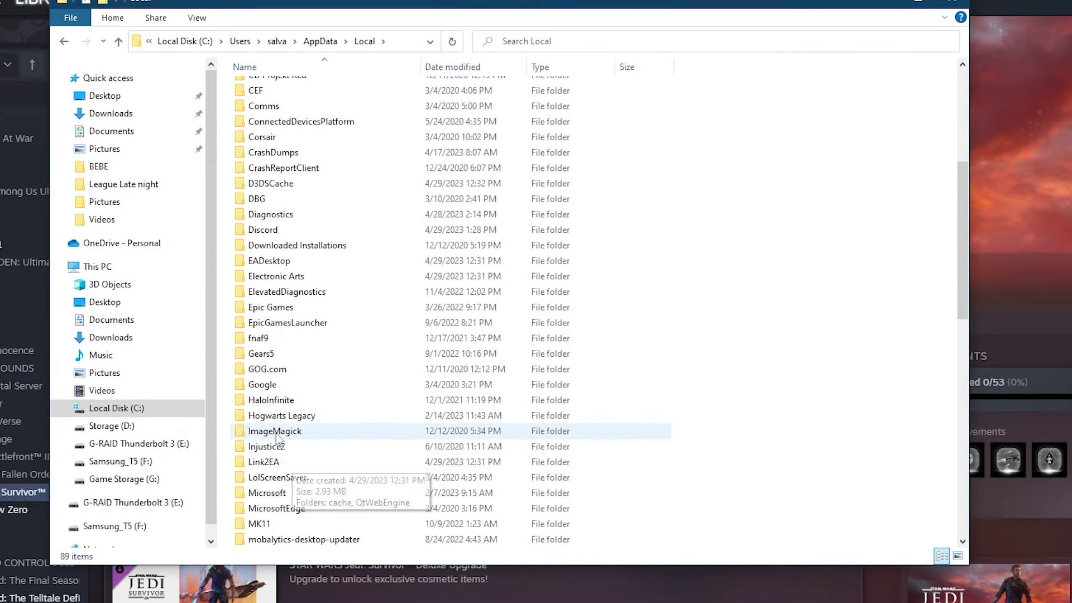
pyautogui.scroll(-13, 360, 281)
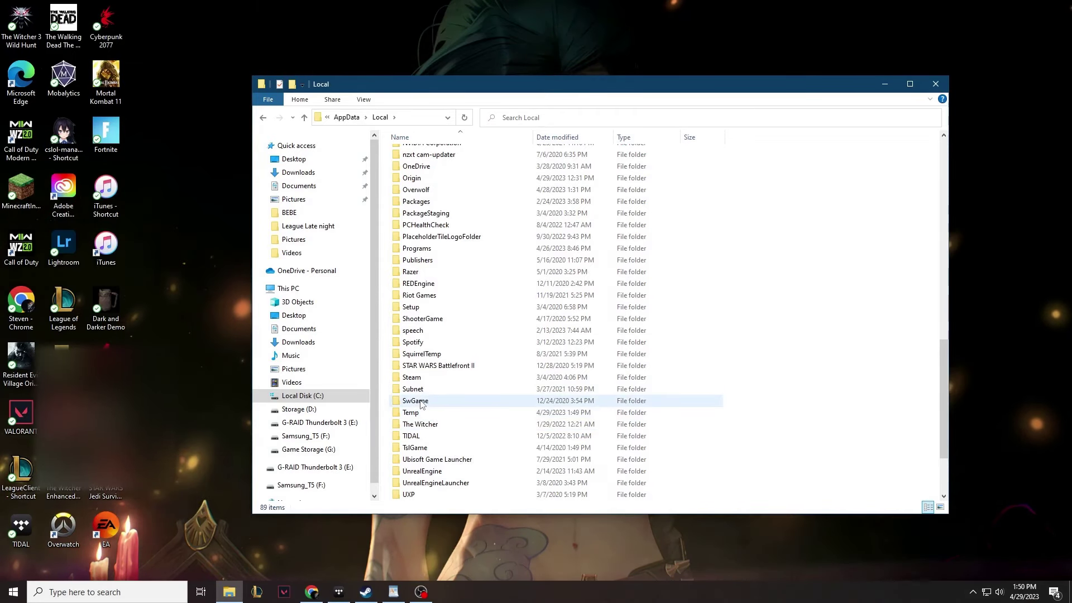
# - Open SwGame, then Saved, Config and WindowsNoEditor to reach GameUserSettings
pyautogui.doubleClick(423, 401)
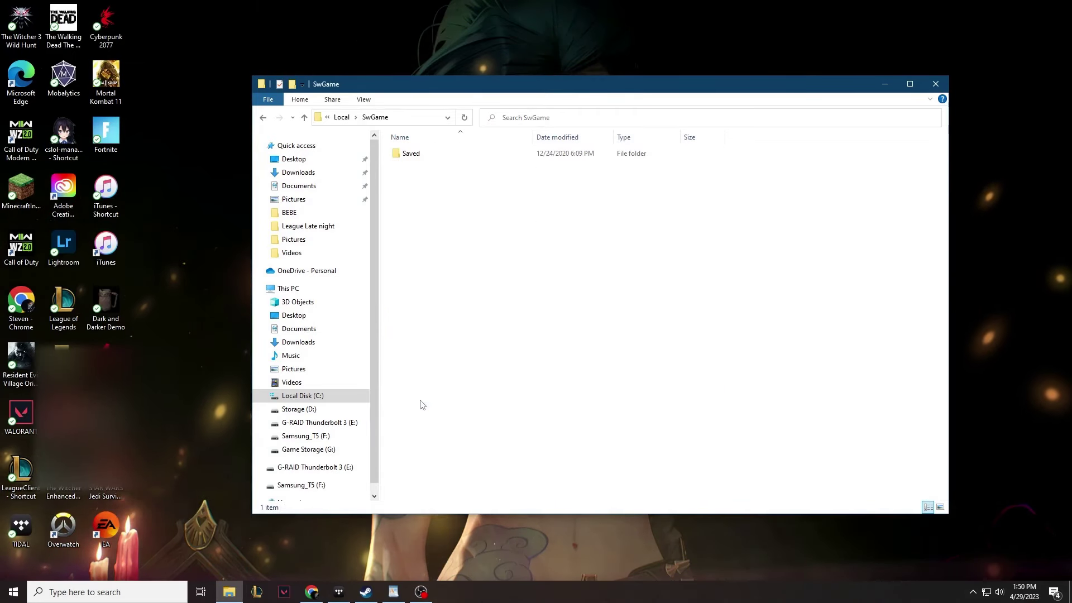
pyautogui.doubleClick(416, 155)
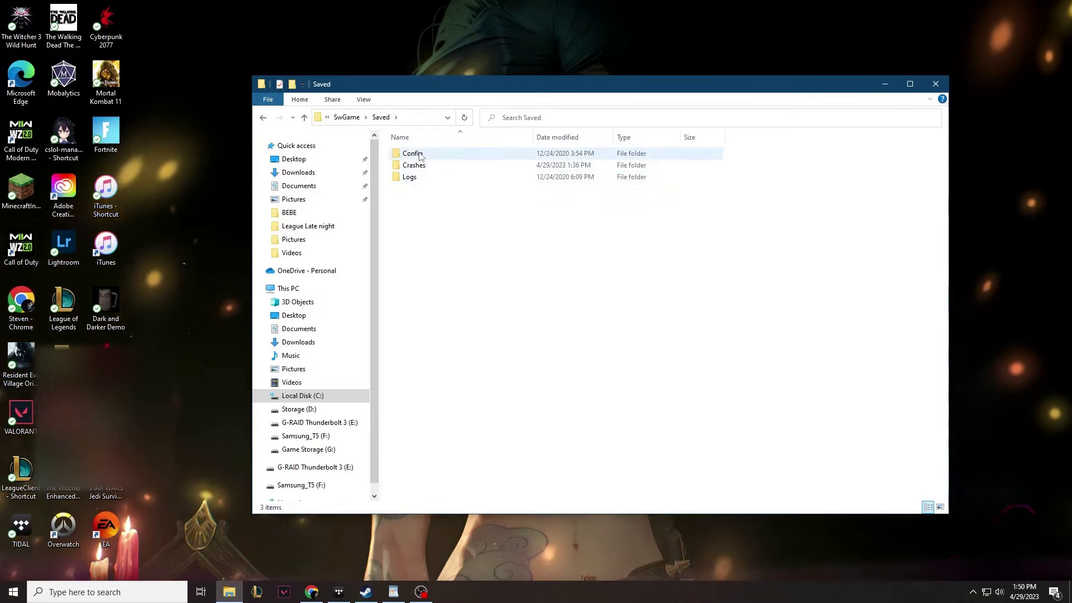
pyautogui.doubleClick(426, 154)
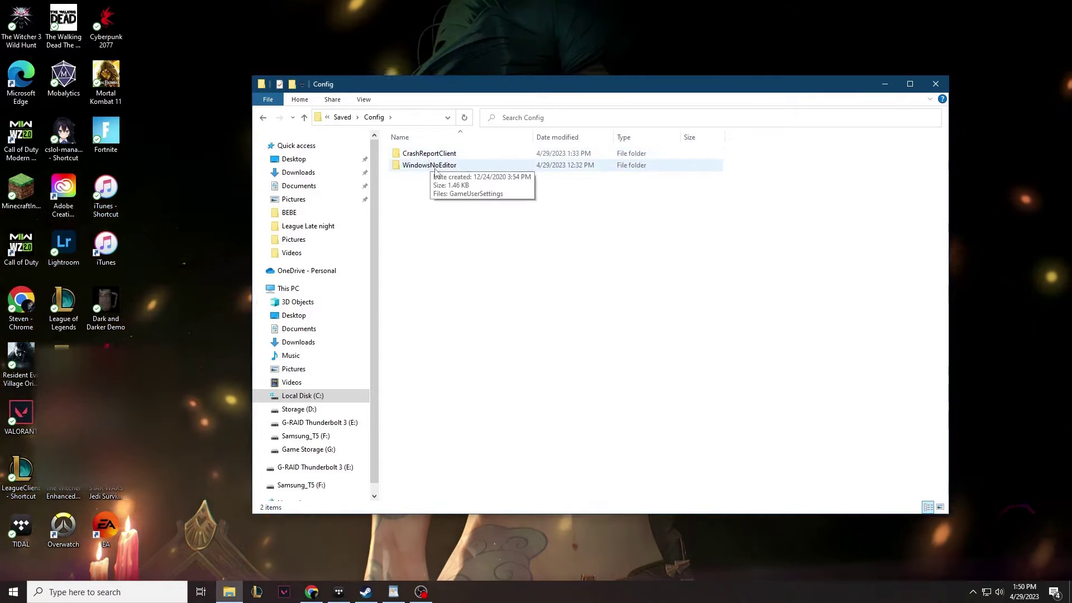
pyautogui.doubleClick(431, 165)
# - Open GameUserSettings in Notepad and place the cursor at the end of the file
pyautogui.doubleClick(431, 156)
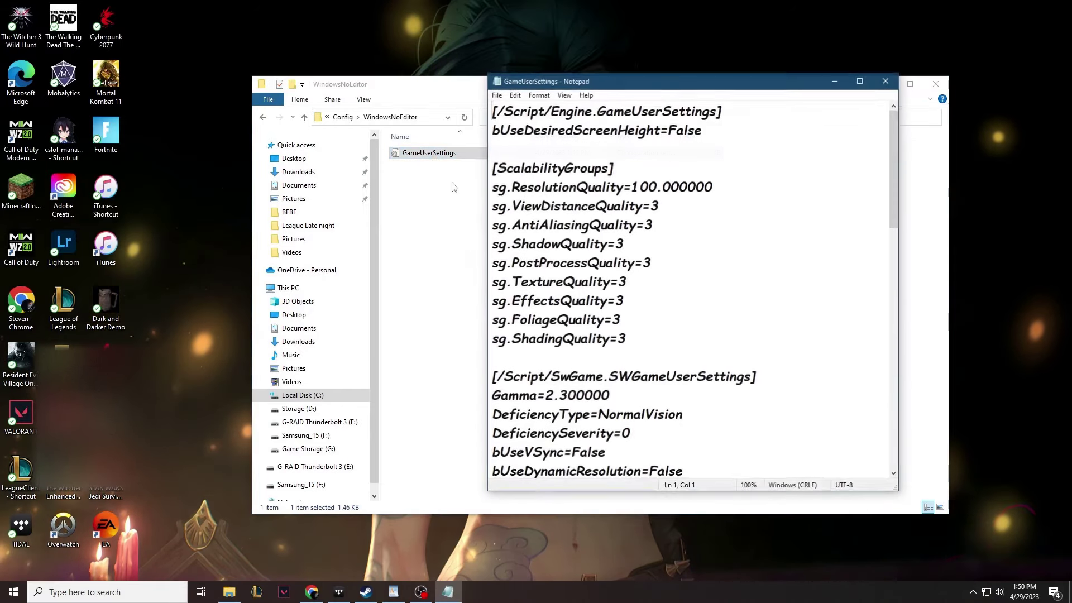
pyautogui.scroll(-12, 631, 386)
pyautogui.scroll(-2, 631, 385)
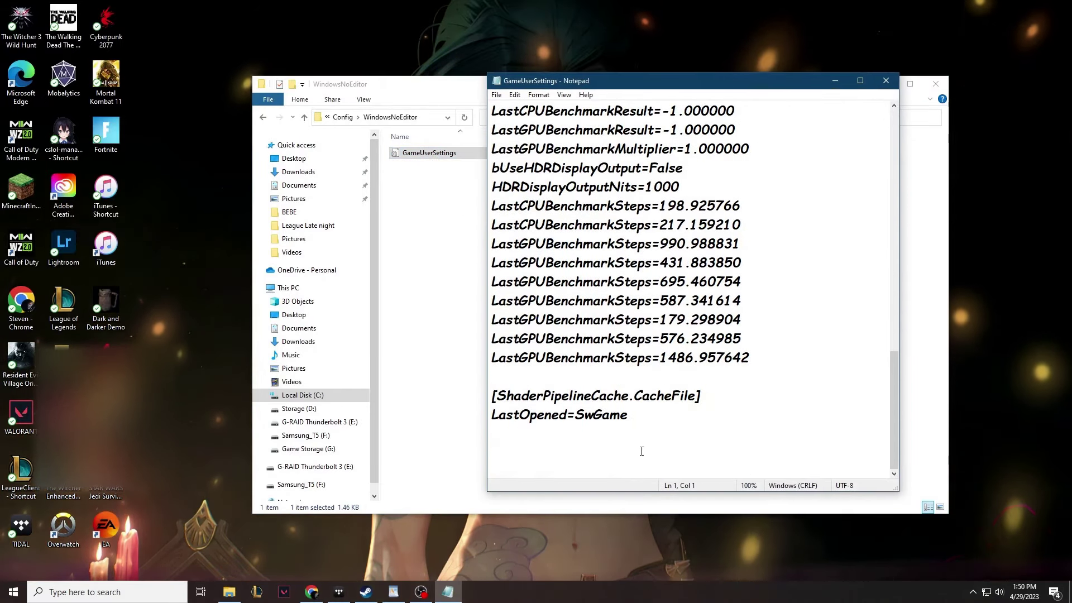
pyautogui.click(658, 433)
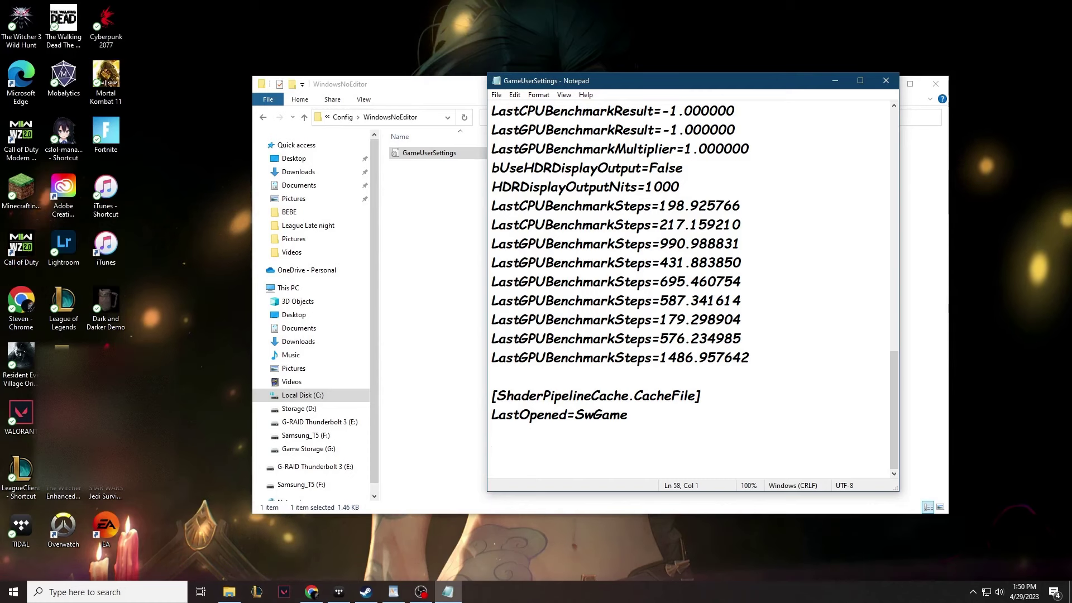
# - Paste the performance script from the browser onto the empty line below LastOpened=SwGame
pyautogui.hotkey('alt', 'Tab')
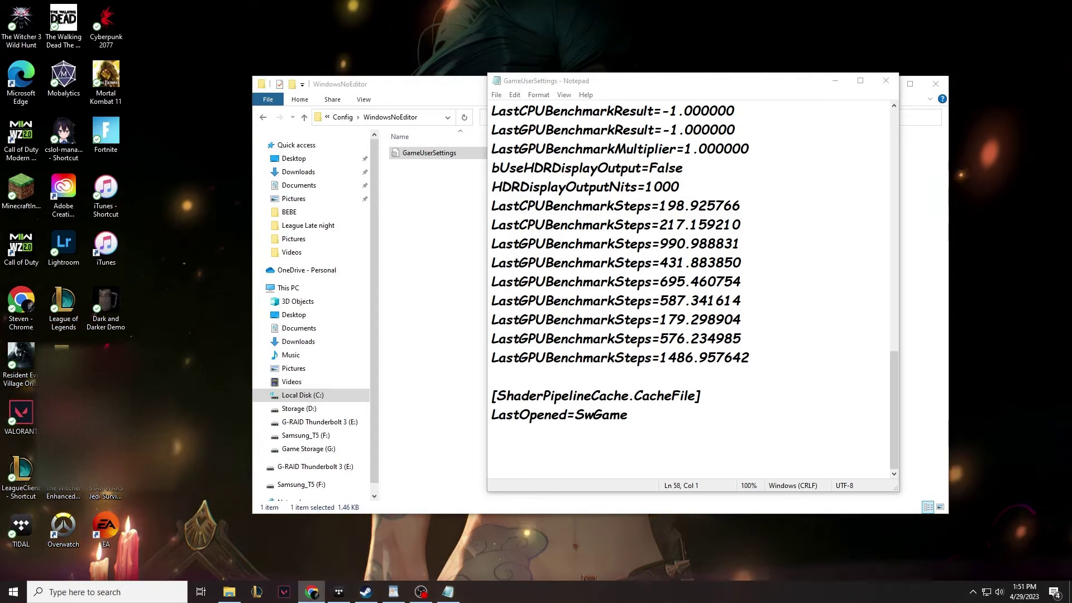
pyautogui.click(597, 452)
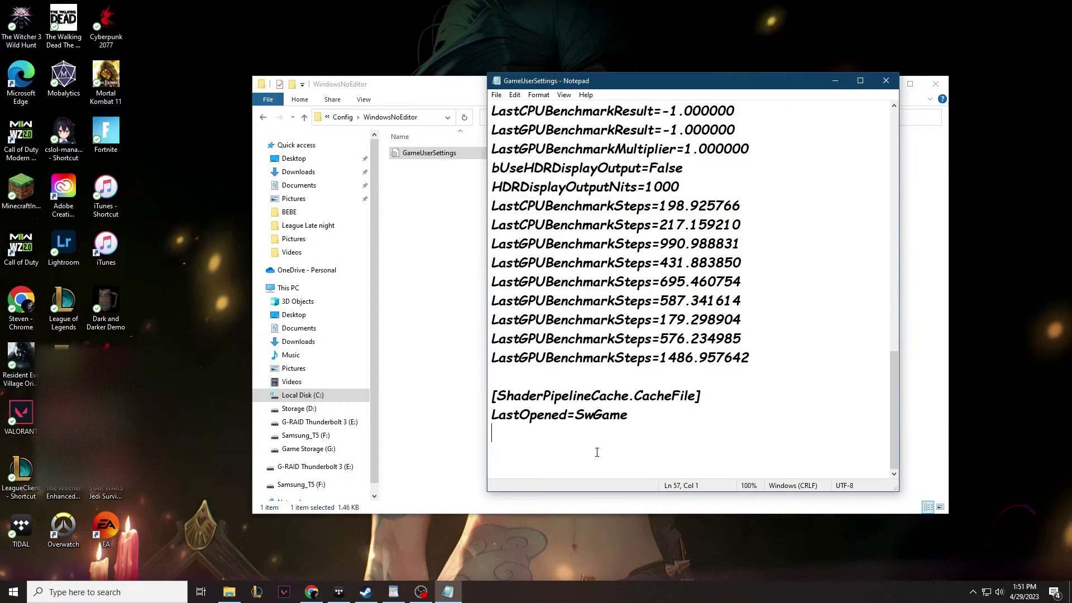
pyautogui.write('r.GTSyncType=1 r.OneFrameThreadLag=1 r.FinishCurrentFrame=0 r.TextureStreaming=1 r.Streaming.PoolSize=4096 r.Streaming.LimitPoolSizeToVRAM=1  [ConsoleVariables] AllowAsyncRenderThreadUpdates=1 AllowAsyncRenderThreadUpdatesDuringGamethreadUpdates=1 AllowAsyncRenderThreadUpdatesEditor=1')
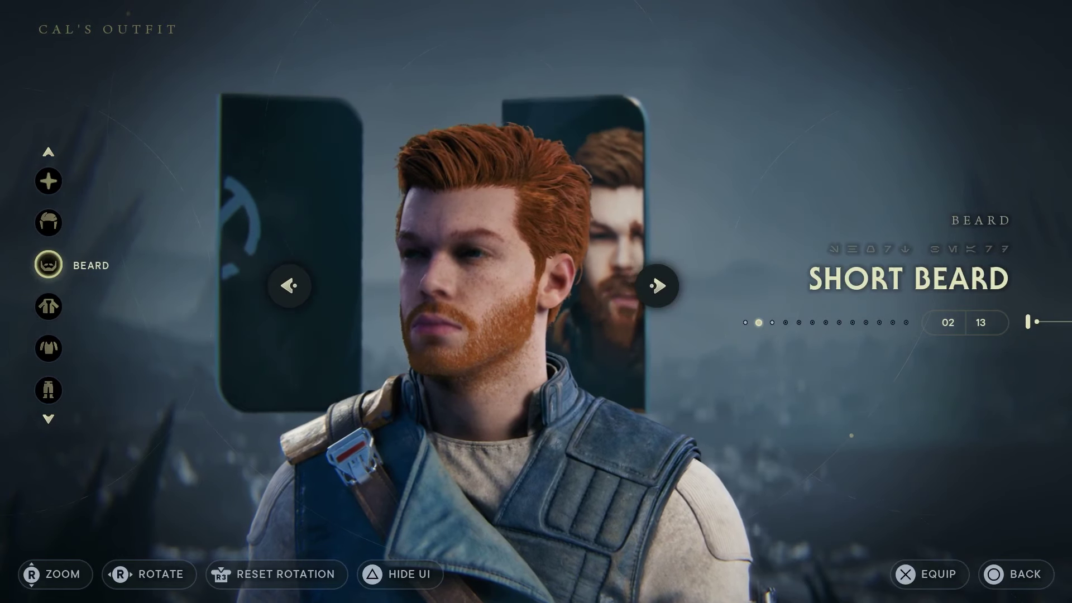
# - Cycle Cal's Beard options to Full Beard, equip it, and move down to Jacket
pyautogui.press('Left')
pyautogui.press('Right')
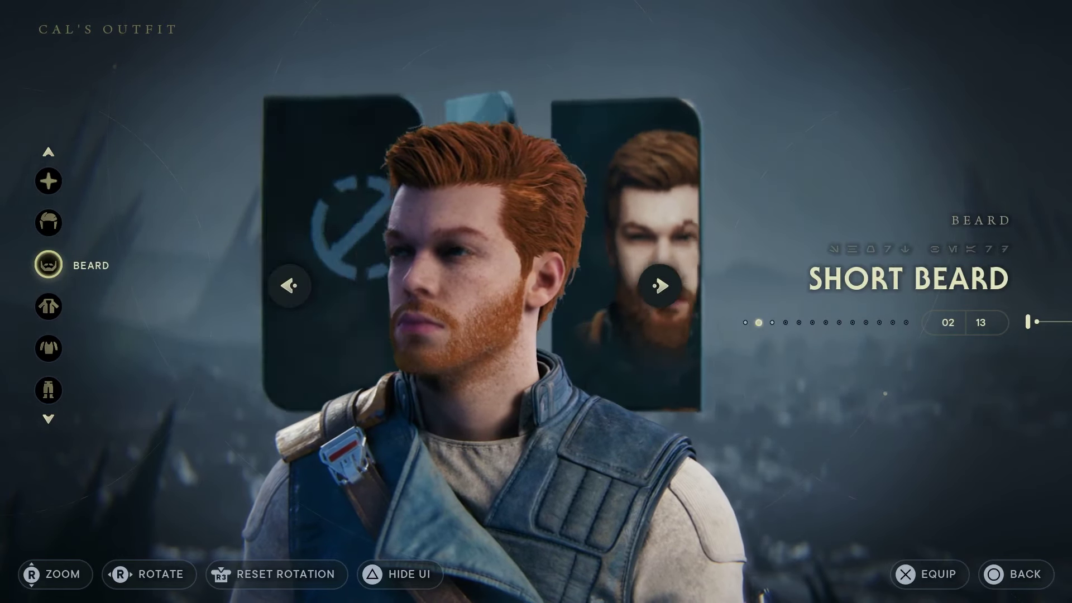
pyautogui.press('Right')
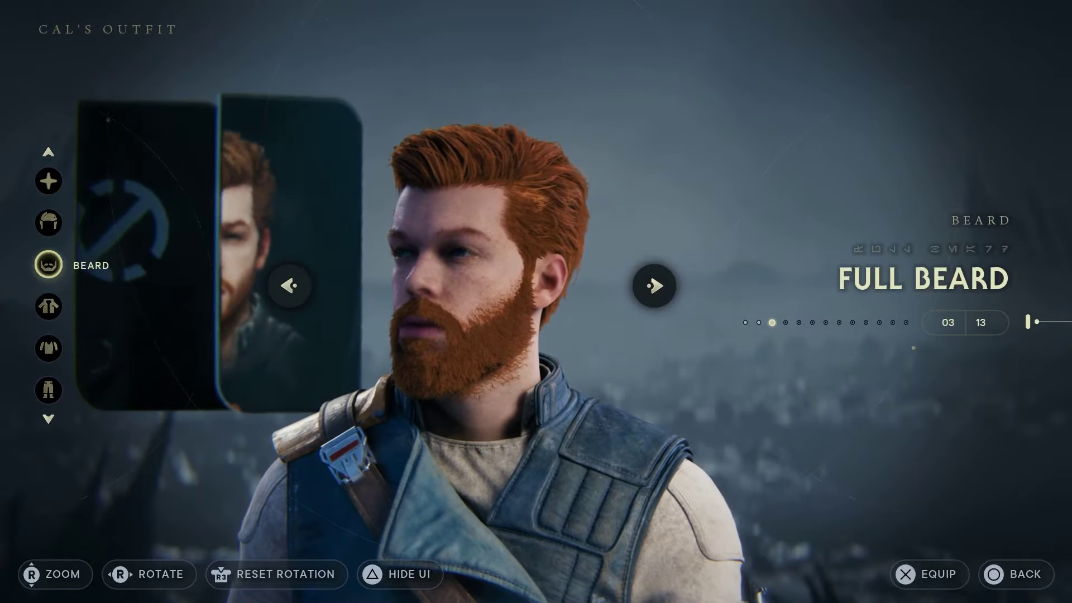
pyautogui.press('Left')
pyautogui.press('Left')
pyautogui.press('Right')
pyautogui.press('Right')
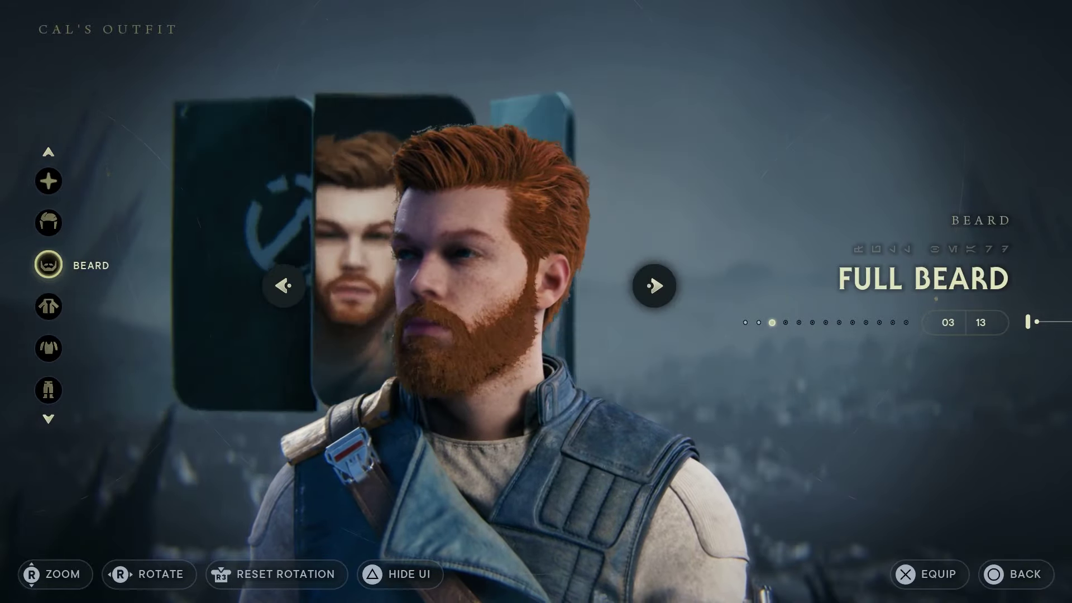
pyautogui.press('Return')
pyautogui.press('Down')
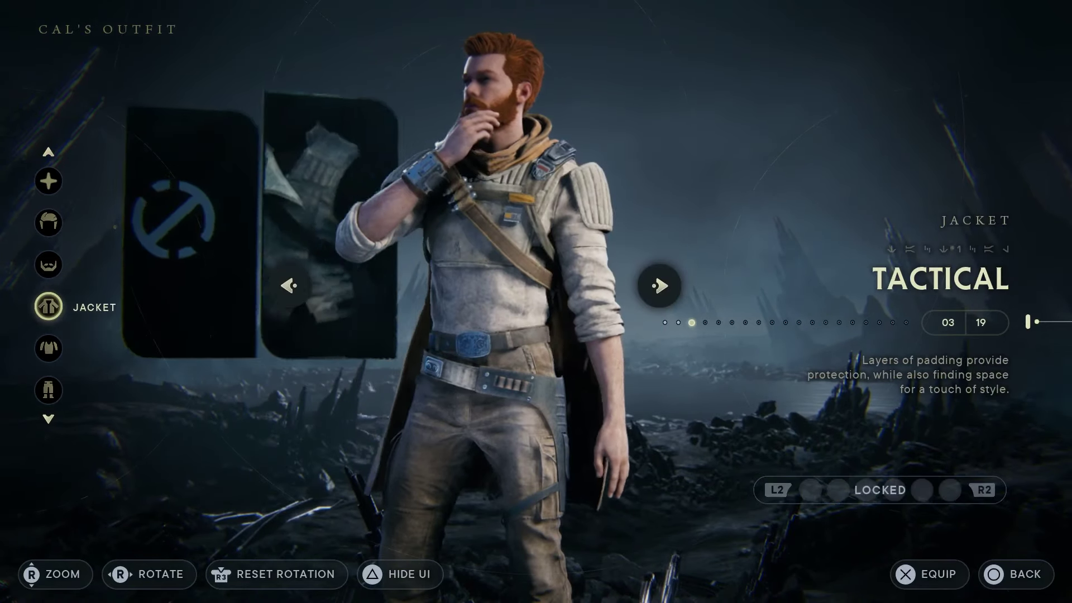